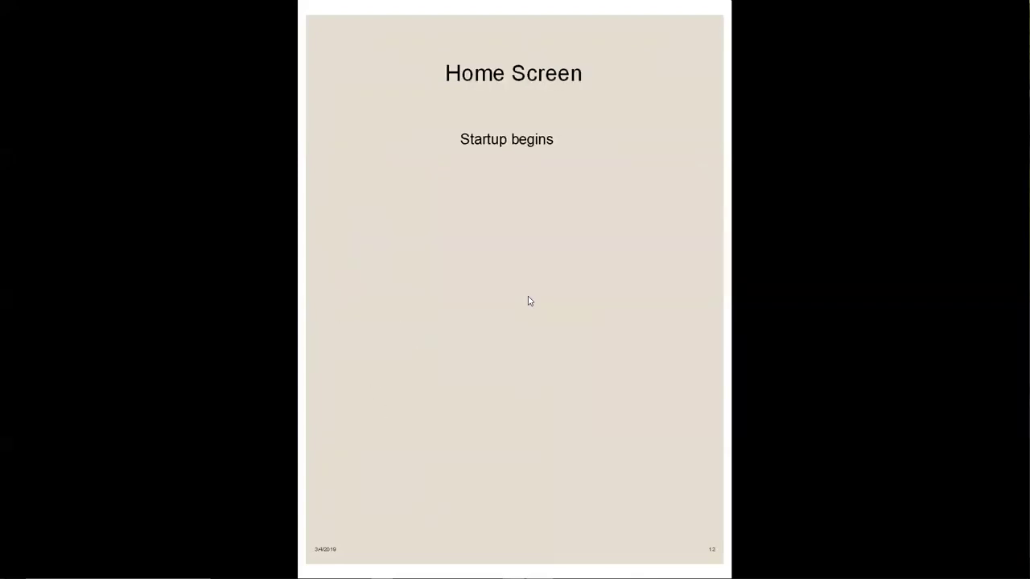
Advance the running slide show on the Home Screen slide.
{"action": "left_click", "coordinate": [529, 300]}
{"action": "key", "text": "Right"}
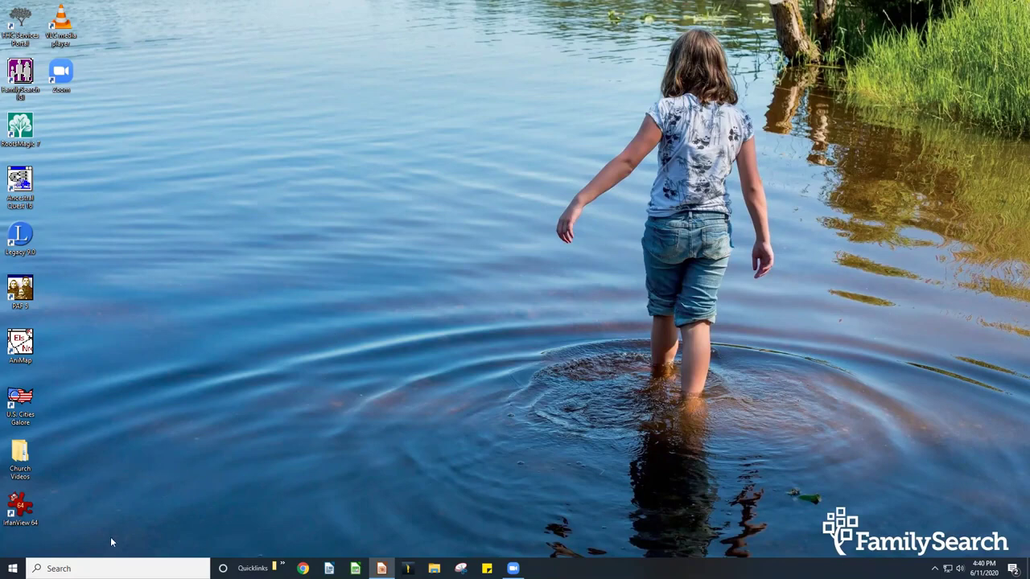
Open the System display settings in Windows Settings.
{"action": "left_click", "coordinate": [12, 568]}
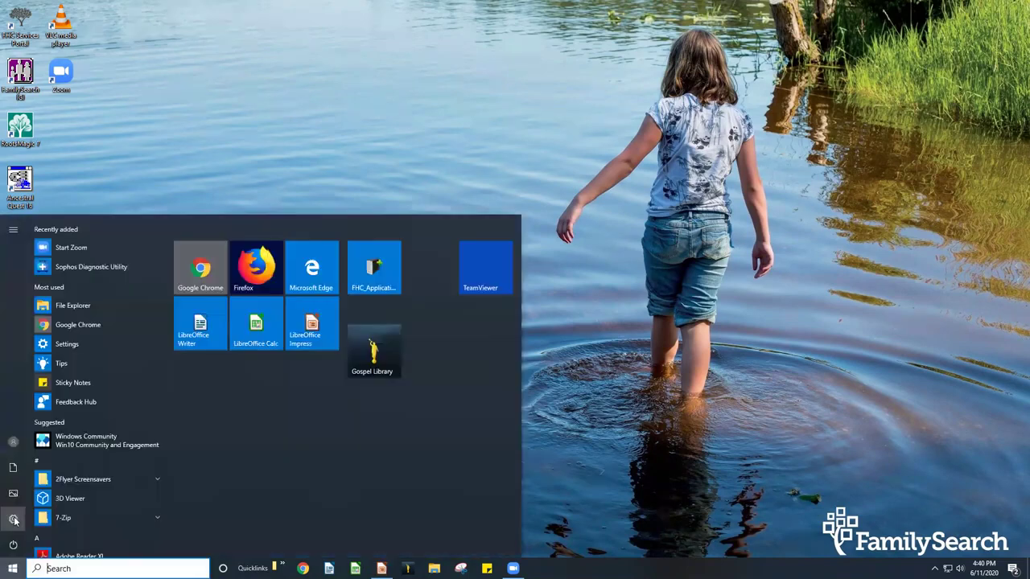
{"action": "left_click", "coordinate": [12, 519]}
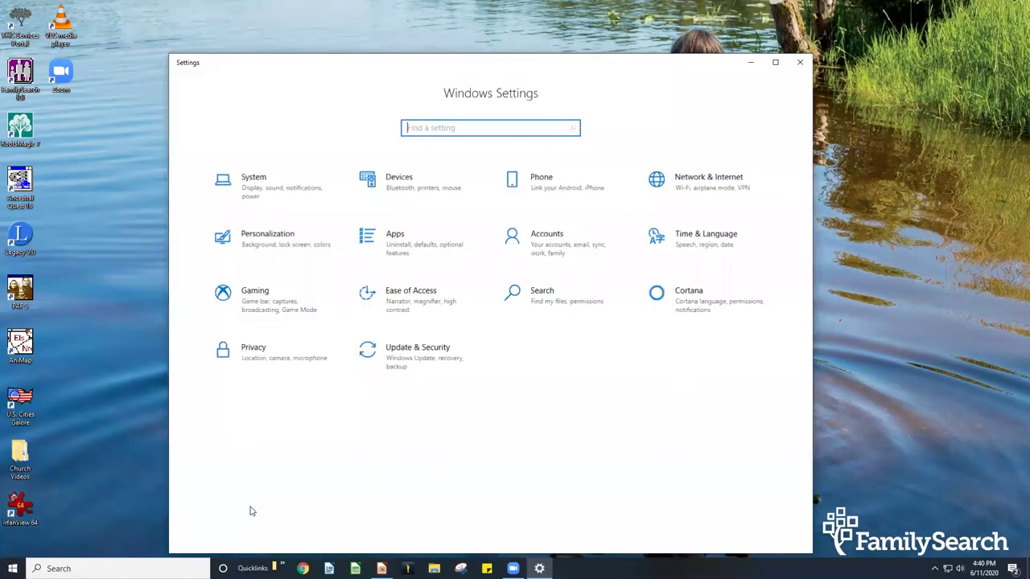
{"action": "left_click", "coordinate": [269, 199]}
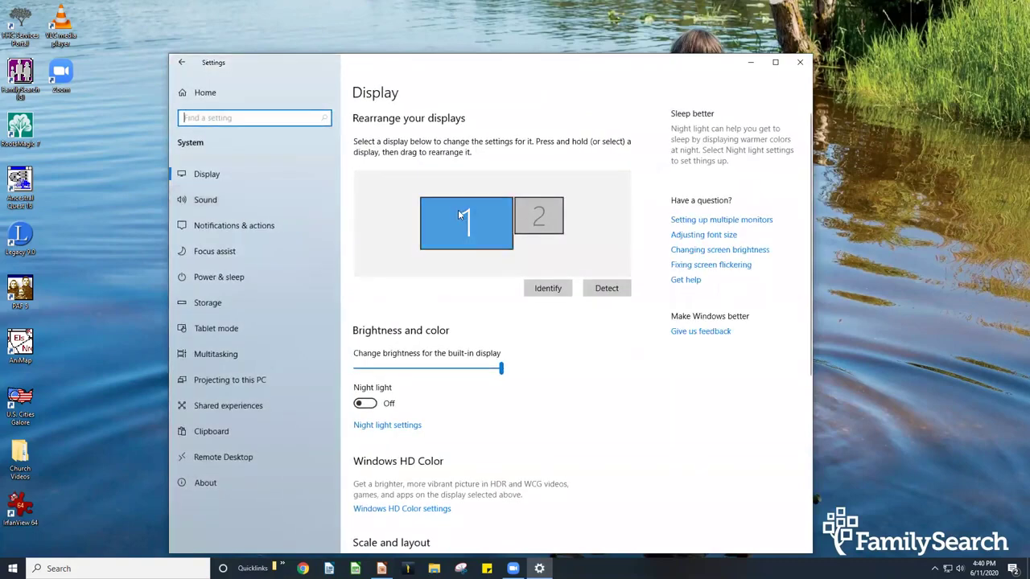
Select displays 1 and 2 in turn to compare their available display settings.
{"action": "left_click", "coordinate": [537, 216]}
{"action": "left_click", "coordinate": [483, 215]}
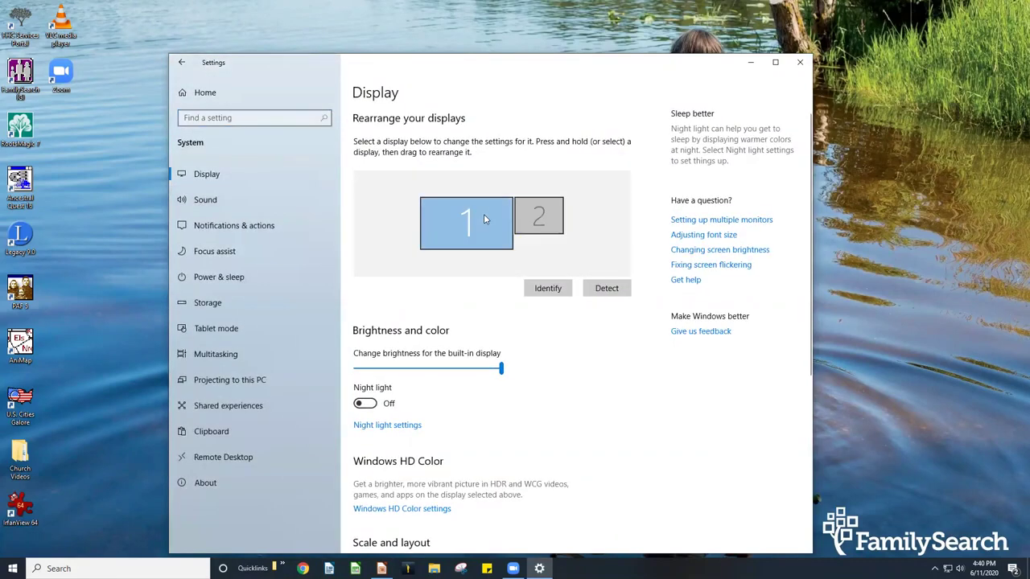
{"action": "left_click", "coordinate": [541, 219]}
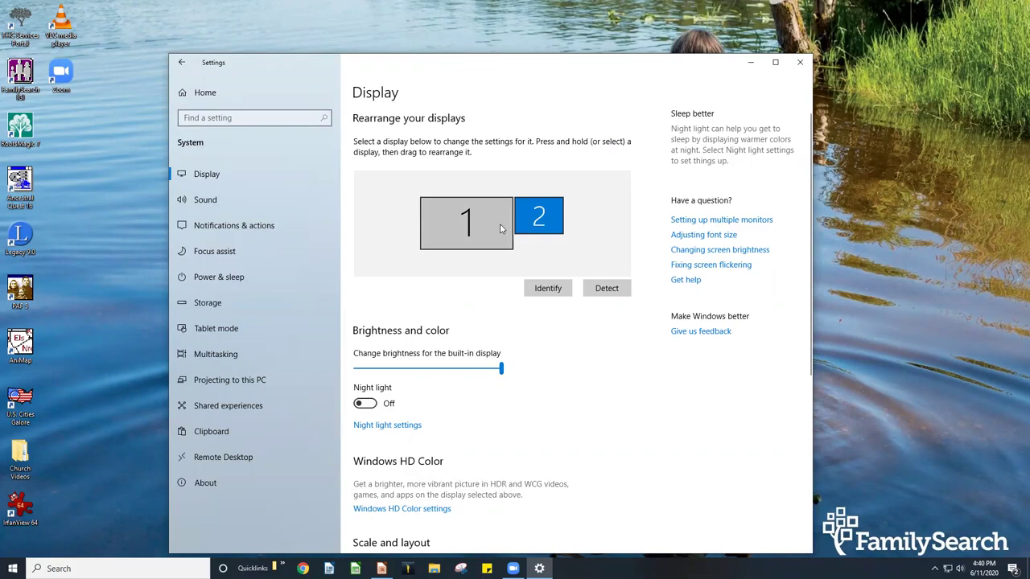
{"action": "left_click", "coordinate": [501, 229]}
{"action": "left_click", "coordinate": [528, 217]}
{"action": "scroll", "coordinate": [500, 364], "scroll_direction": "down", "scroll_amount": 1}
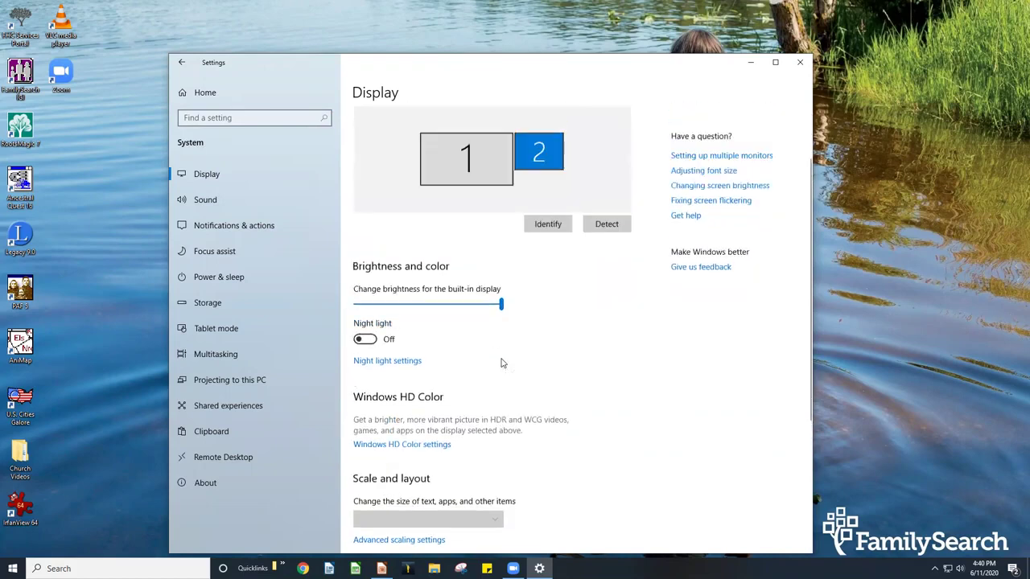
{"action": "scroll", "coordinate": [501, 364], "scroll_direction": "up", "scroll_amount": 1}
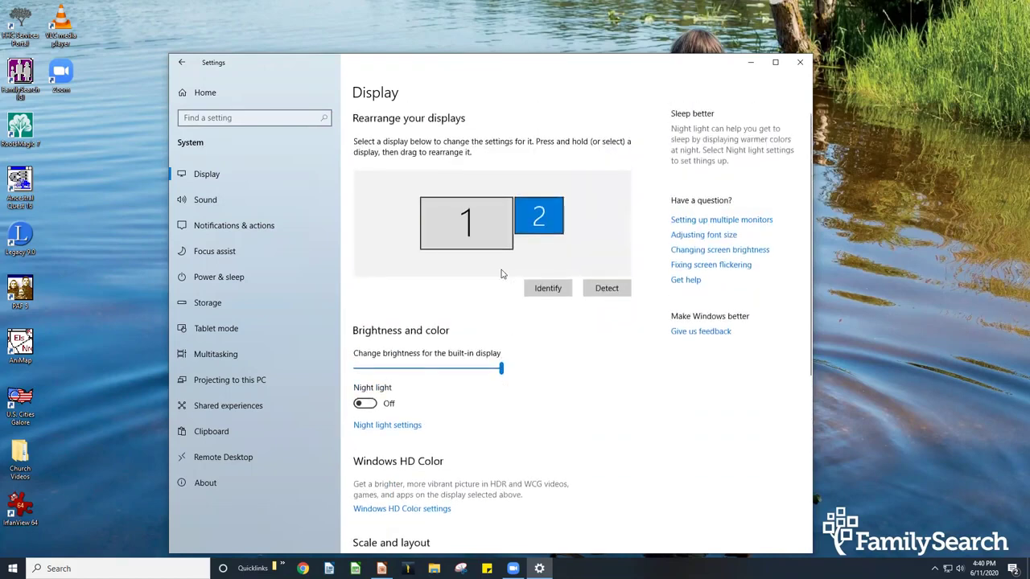
Review display 1's scale, resolution, orientation and multiple-display settings.
{"action": "left_click", "coordinate": [474, 233]}
{"action": "scroll", "coordinate": [521, 318], "scroll_direction": "down", "scroll_amount": 3}
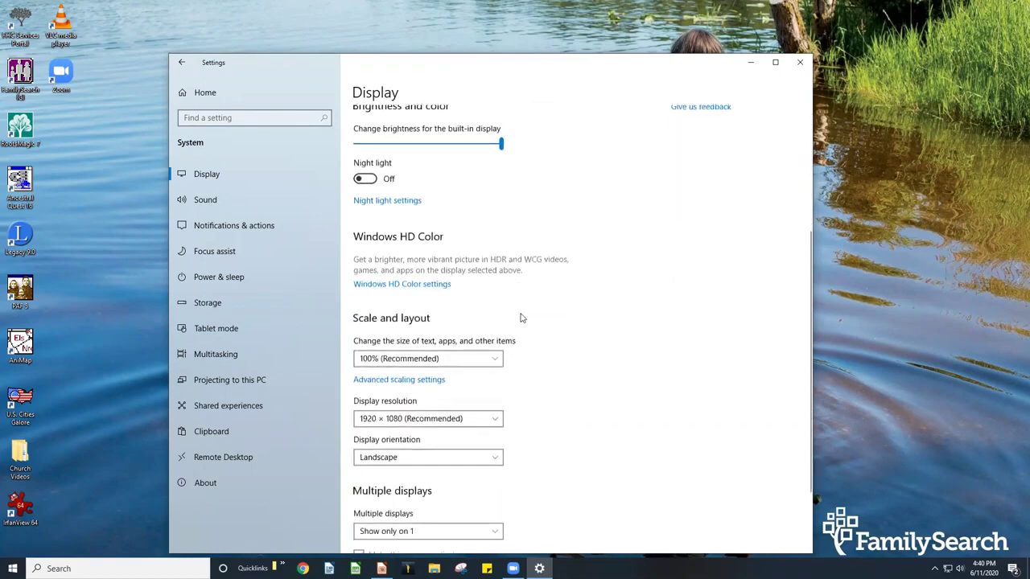
{"action": "scroll", "coordinate": [528, 362], "scroll_direction": "down", "scroll_amount": 1}
{"action": "scroll", "coordinate": [528, 362], "scroll_direction": "up", "scroll_amount": 4}
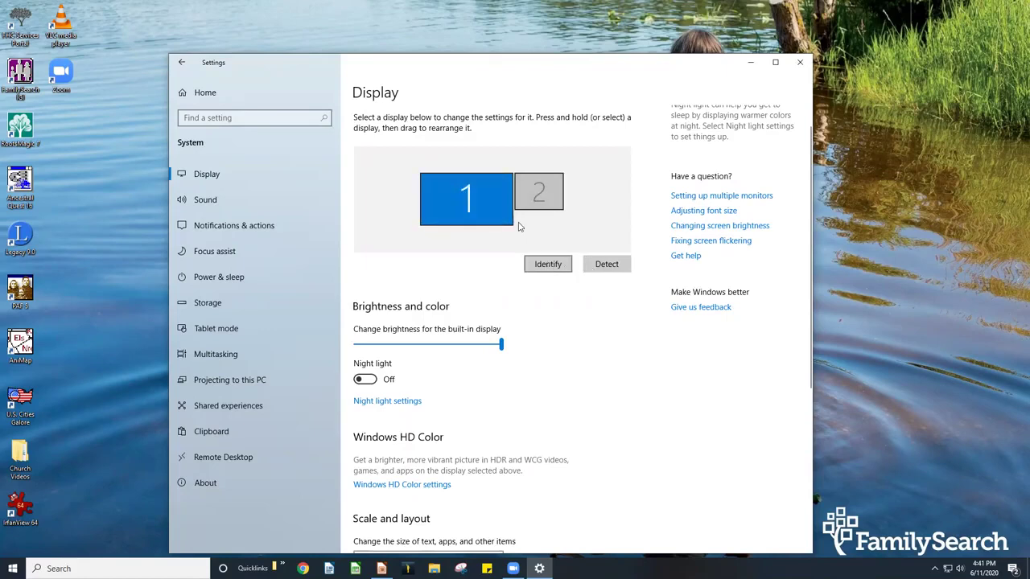
{"action": "scroll", "coordinate": [535, 264], "scroll_direction": "down", "scroll_amount": 2}
{"action": "scroll", "coordinate": [476, 201], "scroll_direction": "up", "scroll_amount": 3}
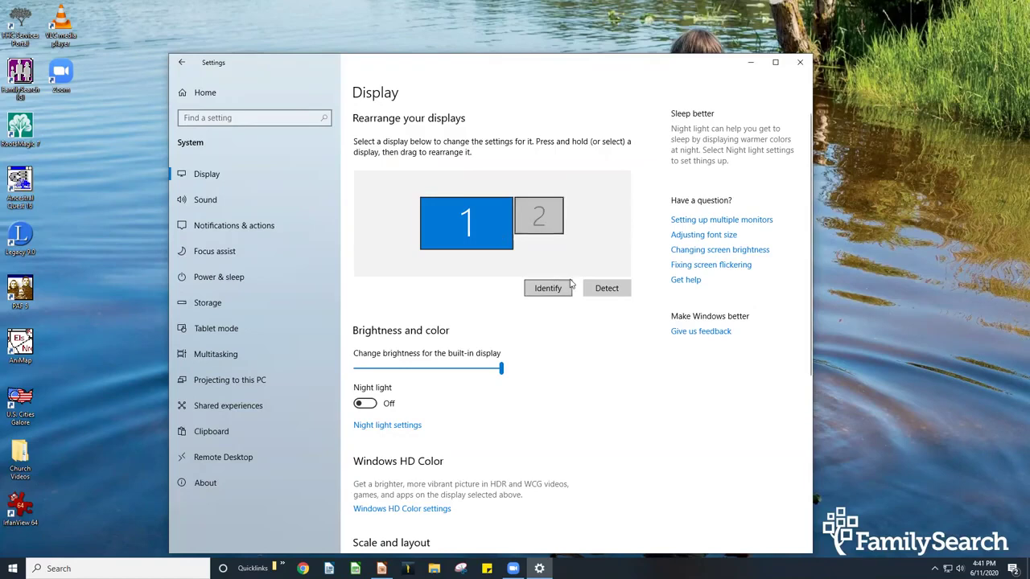
Run display detection with display 2 selected and close Settings.
{"action": "left_click", "coordinate": [538, 219]}
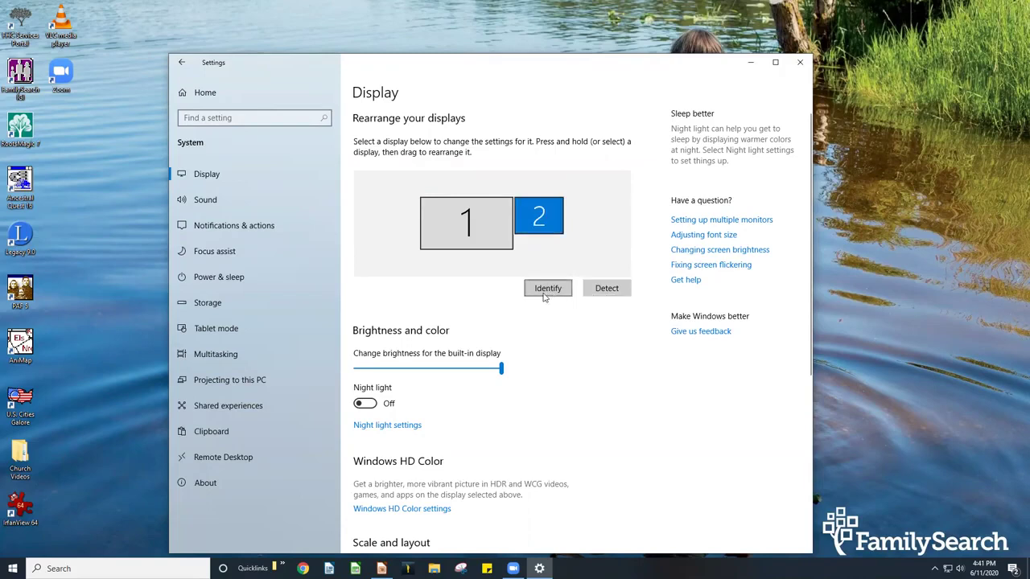
{"action": "left_click", "coordinate": [602, 291]}
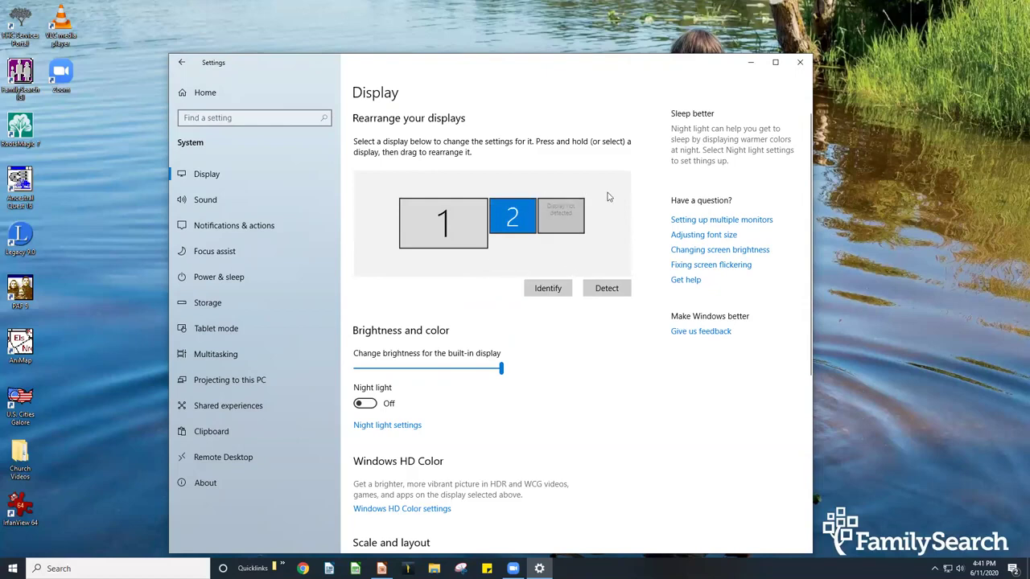
{"action": "left_click", "coordinate": [798, 65]}
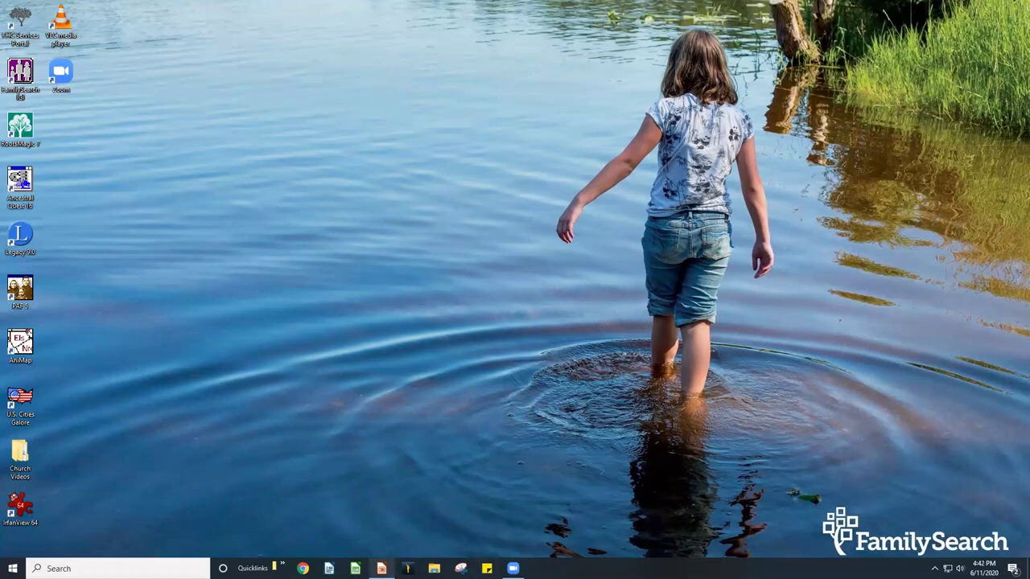
Switch to the Instruction - Scanza.pptx presentation in LibreOffice Impress to view its slides, and minimize it again.
{"action": "mouse_move", "coordinate": [381, 568]}
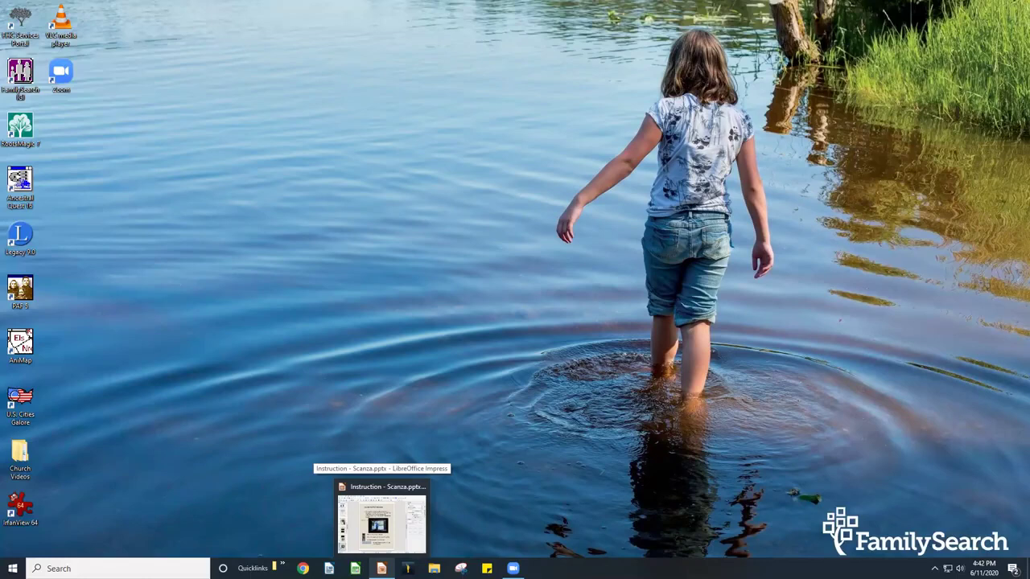
{"action": "left_click", "coordinate": [382, 519]}
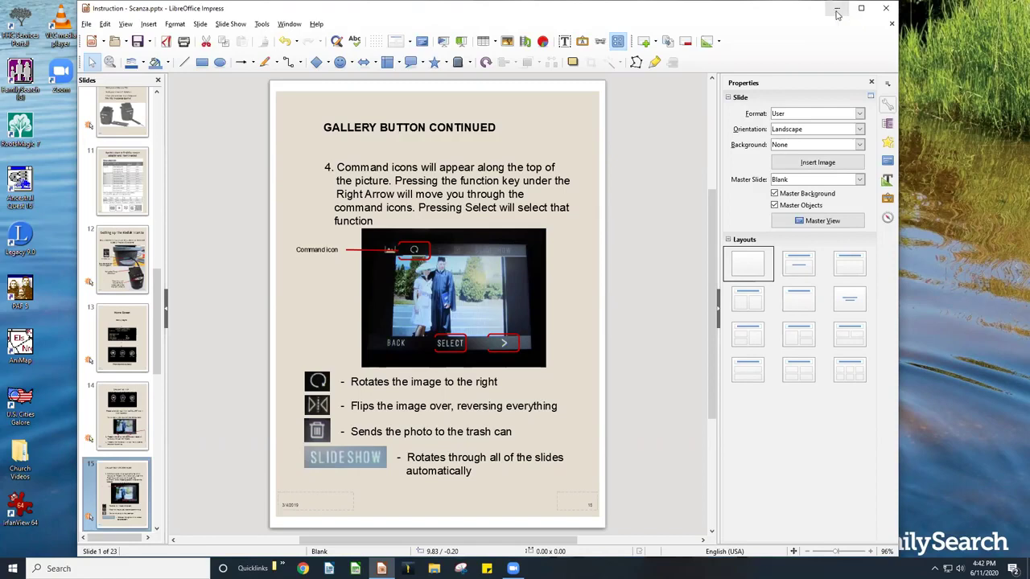
{"action": "left_click", "coordinate": [837, 12]}
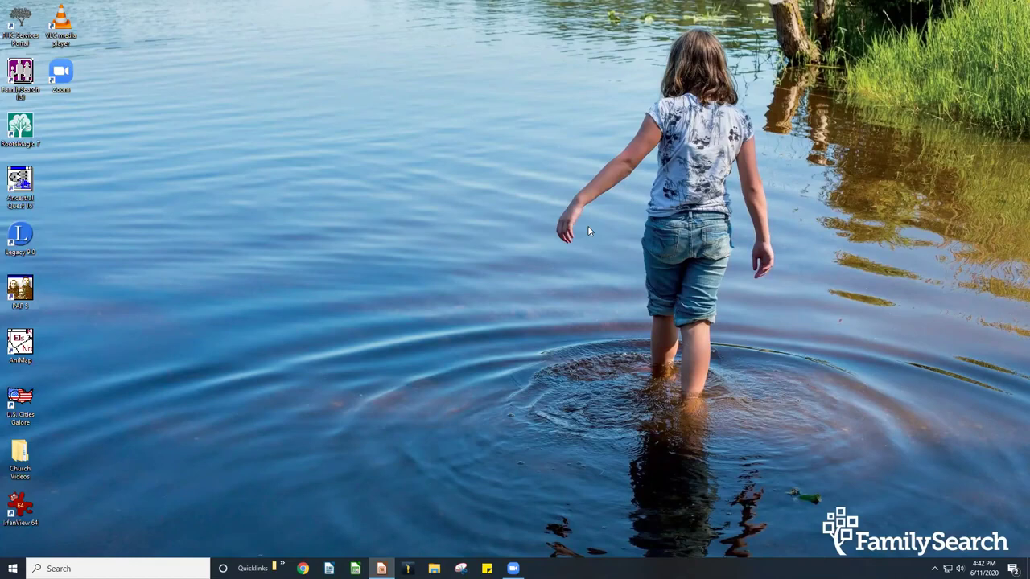
In File Explorer, open the Microfilm folder inside Media_Conversion on USB Drive (F:).
{"action": "left_click", "coordinate": [433, 569]}
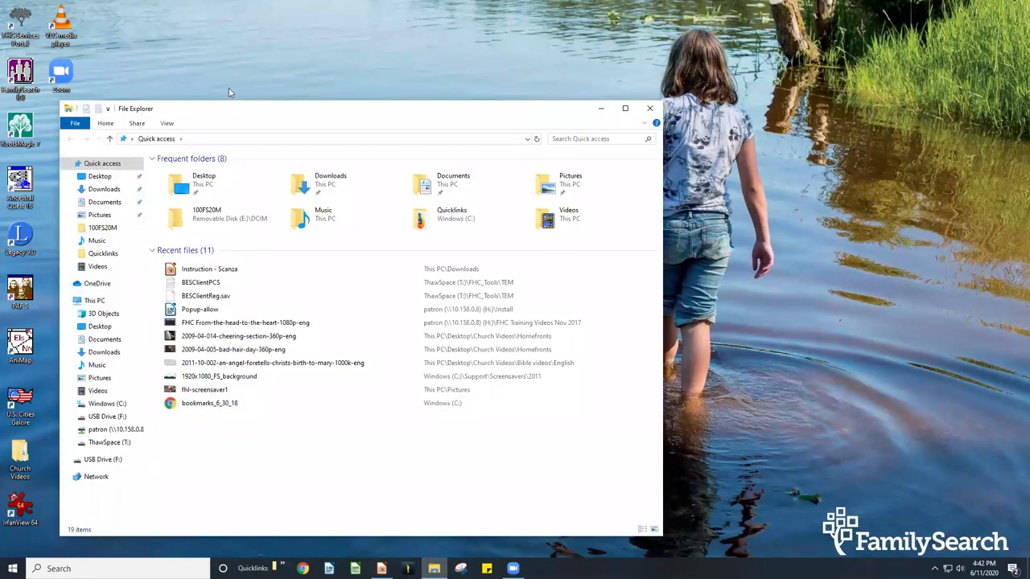
{"action": "left_click_drag", "start_coordinate": [227, 112], "coordinate": [307, 70]}
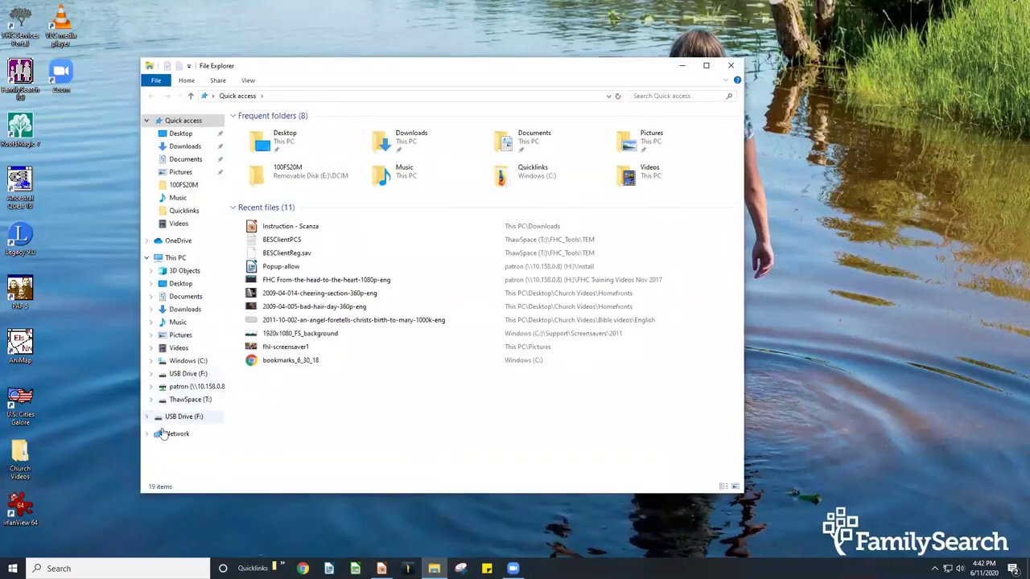
{"action": "left_click", "coordinate": [178, 376]}
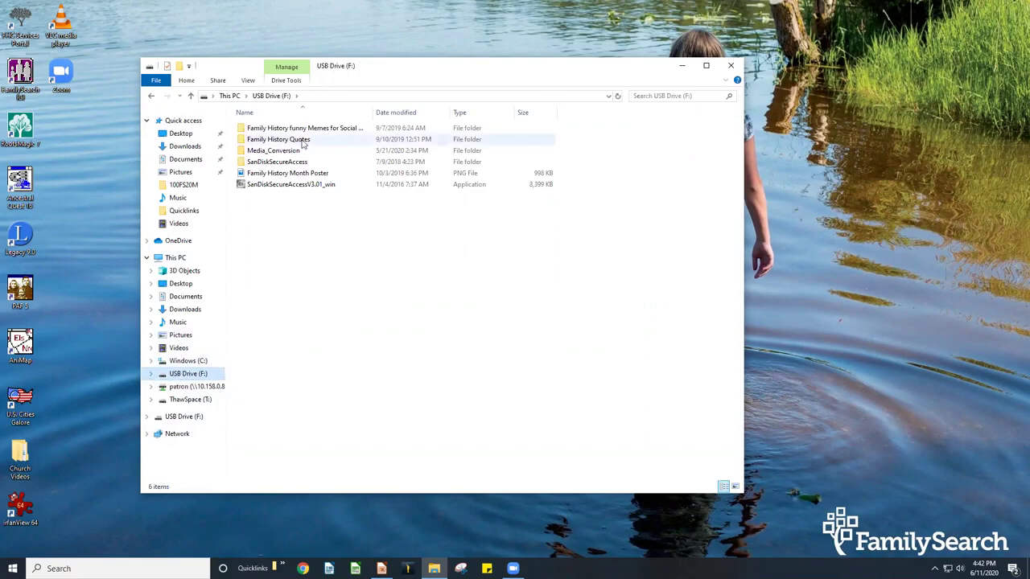
{"action": "double_click", "coordinate": [252, 153]}
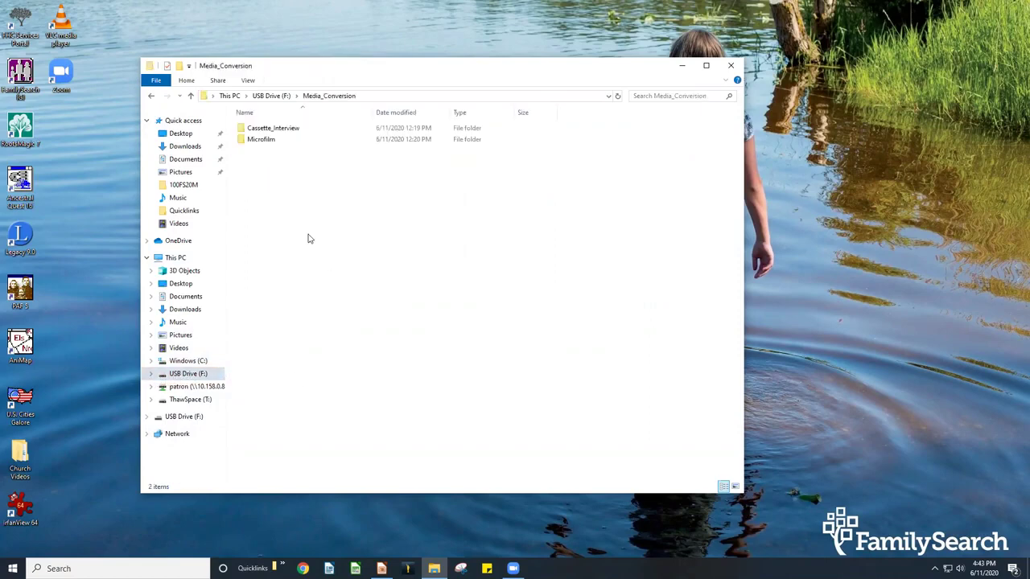
{"action": "double_click", "coordinate": [267, 139]}
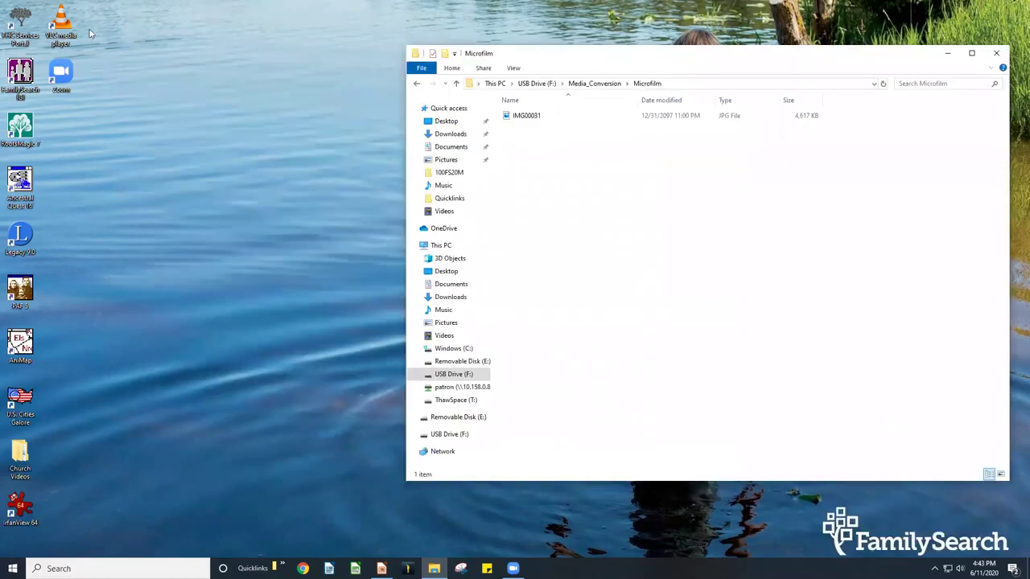
Open a second File Explorer window and place it on the empty desktop area beside the first.
{"action": "left_click", "coordinate": [418, 70]}
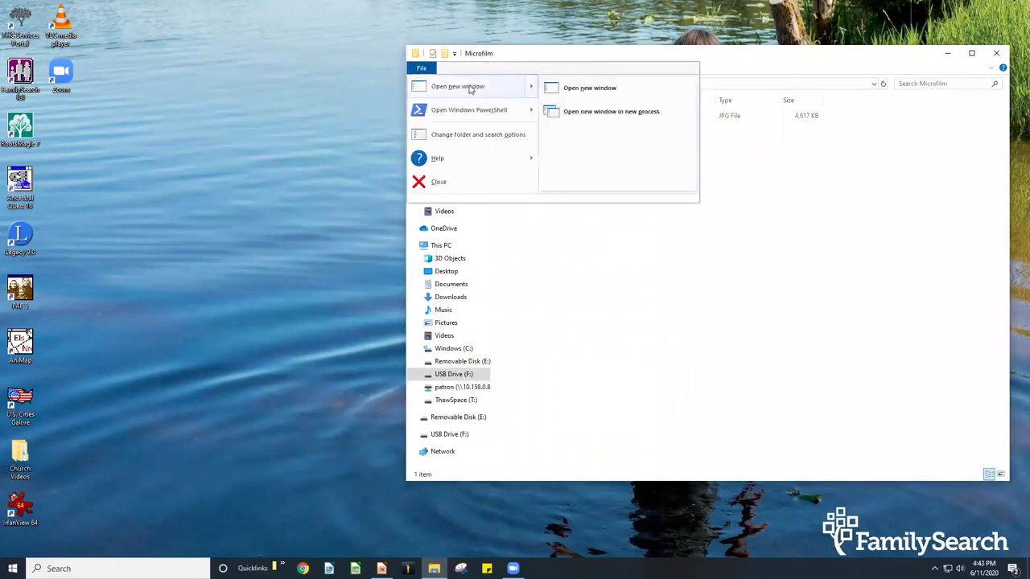
{"action": "left_click", "coordinate": [467, 90]}
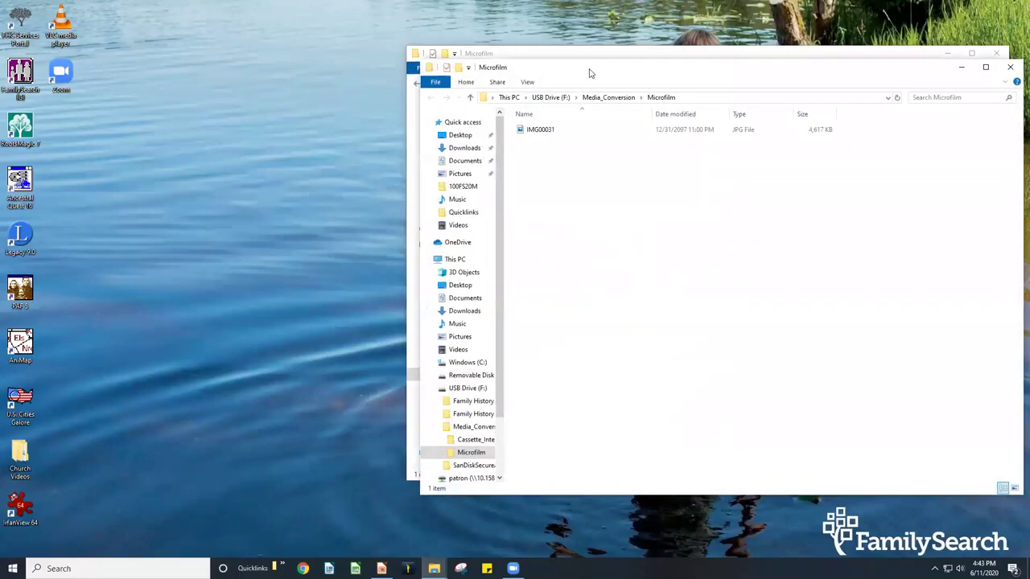
{"action": "left_click_drag", "start_coordinate": [577, 76], "coordinate": [161, 70]}
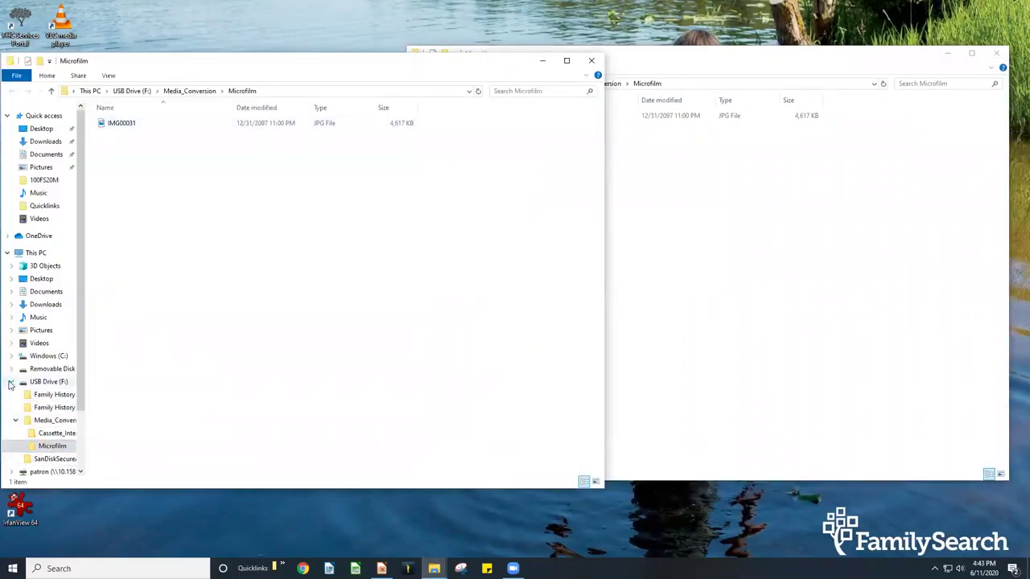
In the second File Explorer window, collapse the USB drive's folder tree and open DCIM\100FS20M on Removable Disk (E:).
{"action": "left_click", "coordinate": [11, 382]}
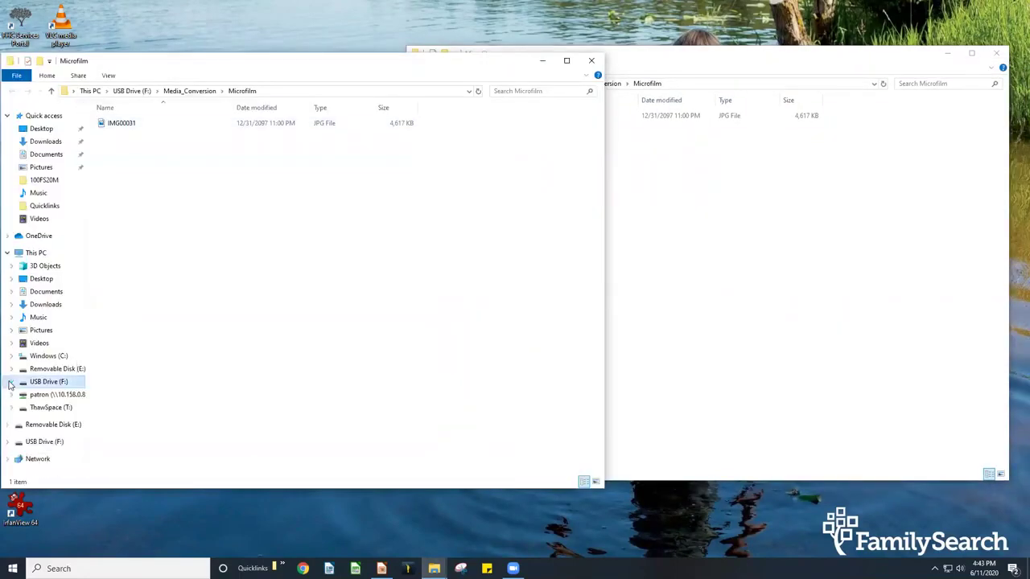
{"action": "left_click", "coordinate": [49, 426]}
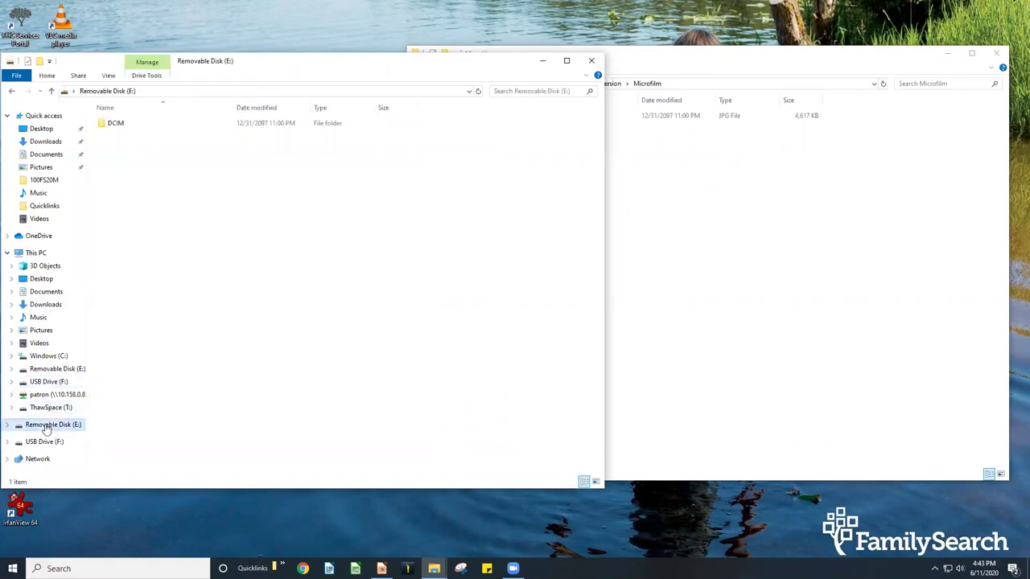
{"action": "double_click", "coordinate": [116, 124]}
{"action": "double_click", "coordinate": [132, 124]}
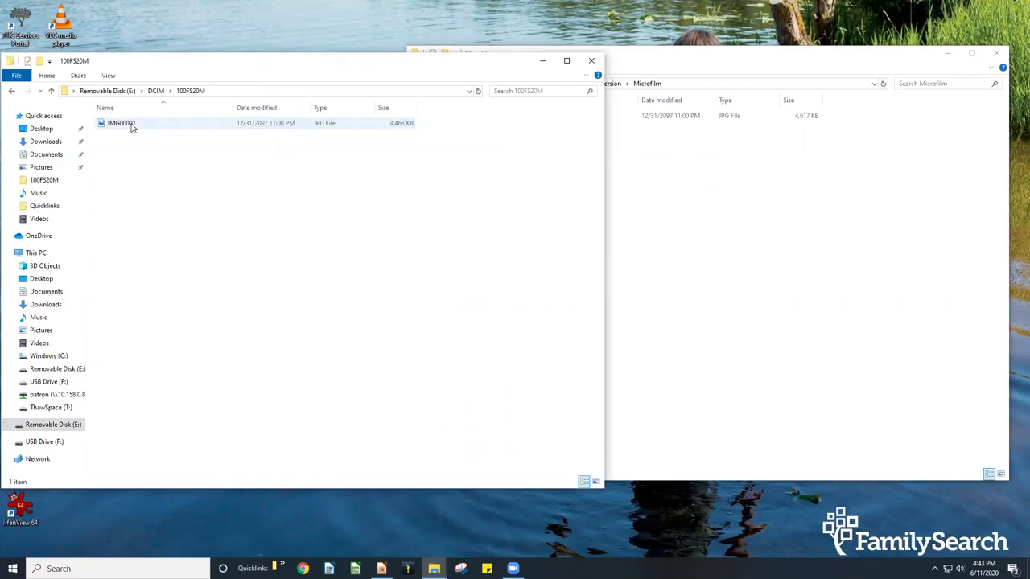
{"action": "left_click", "coordinate": [127, 127]}
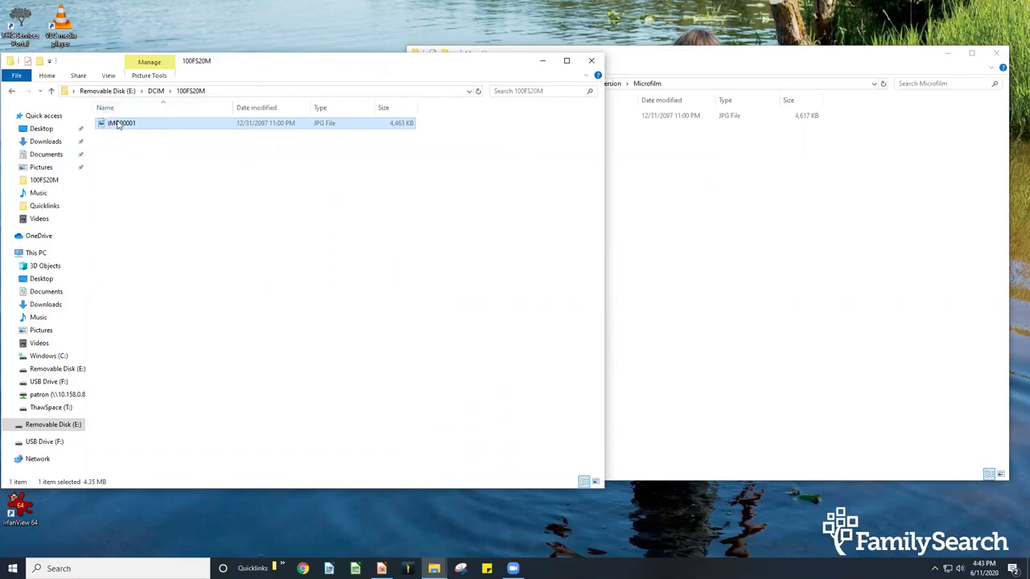
{"action": "right_click", "coordinate": [127, 125]}
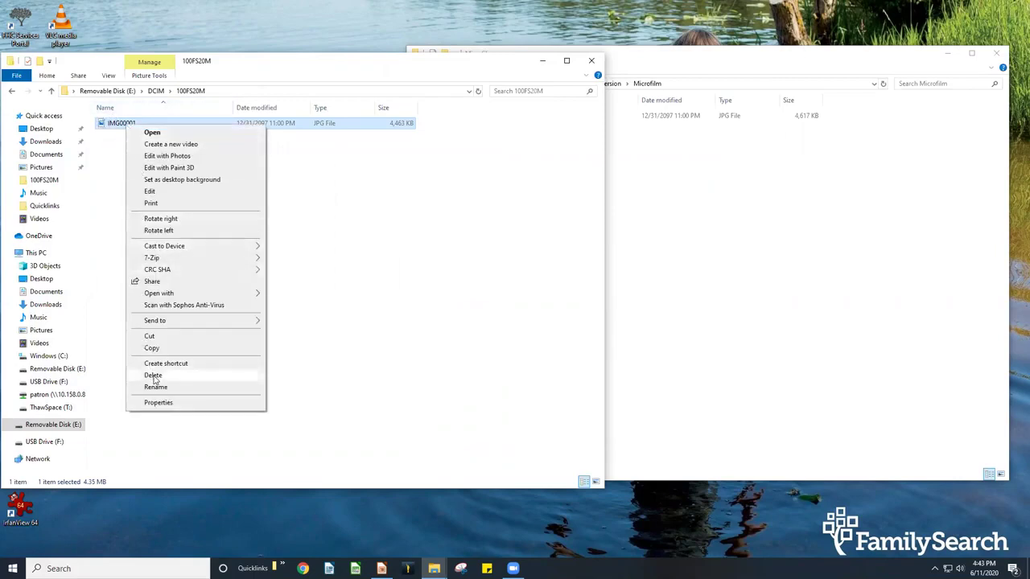
{"action": "left_click", "coordinate": [102, 195]}
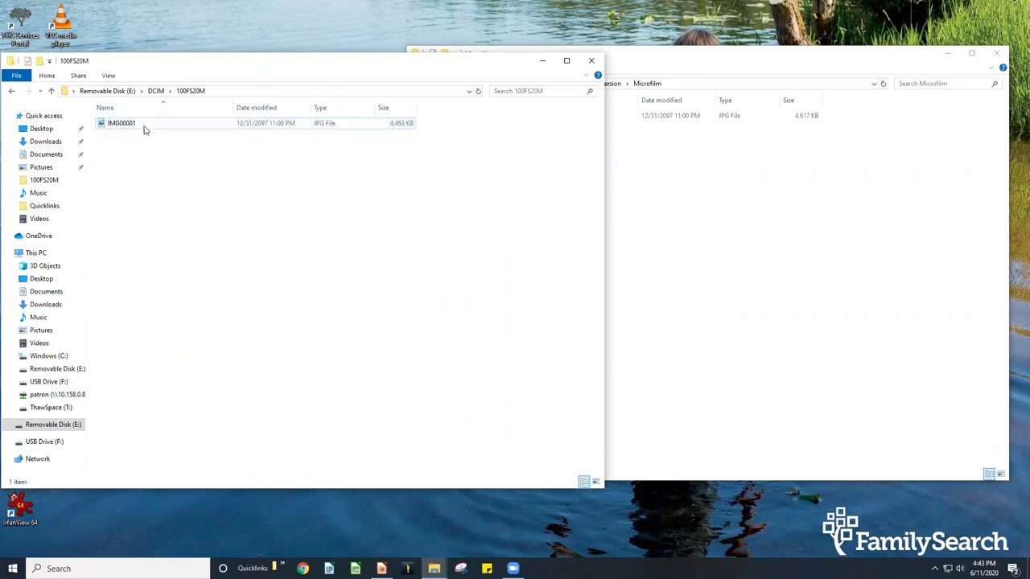
{"action": "left_click", "coordinate": [116, 123]}
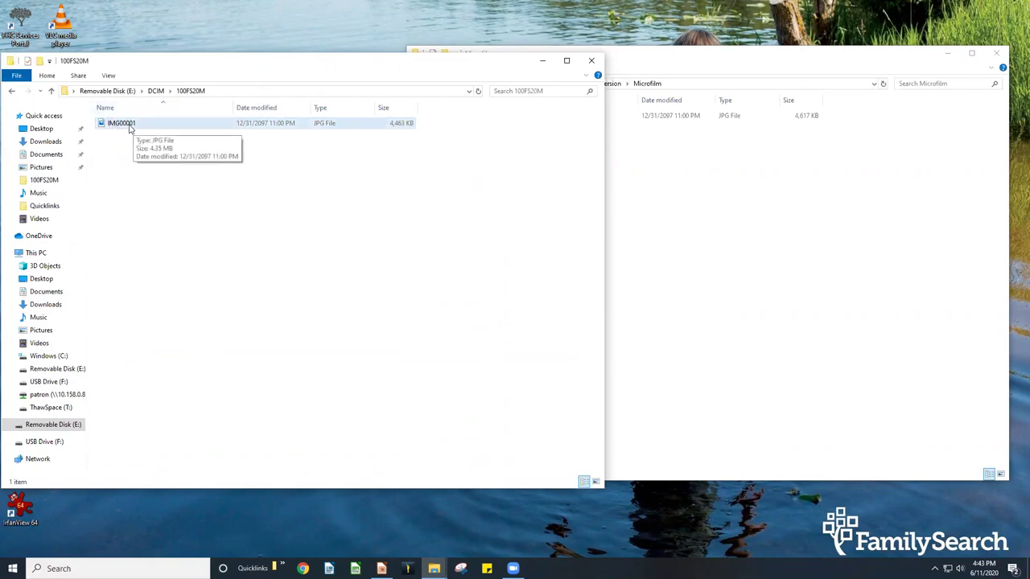
{"action": "left_click", "coordinate": [153, 134]}
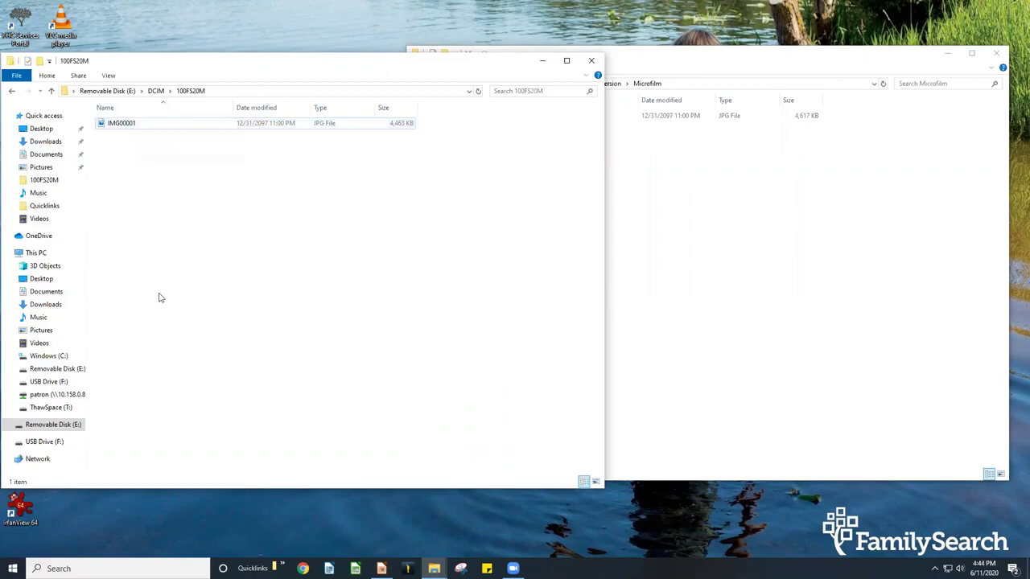
Open the IMG00001 image in Photos and move its window clear of the Microfilm folder's file area.
{"action": "double_click", "coordinate": [124, 125]}
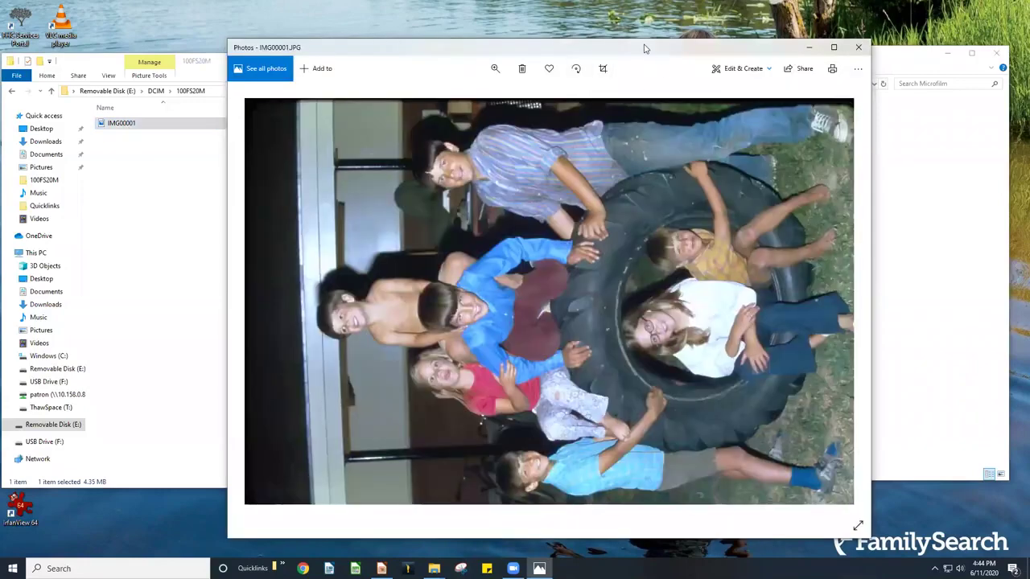
{"action": "left_click_drag", "start_coordinate": [644, 48], "coordinate": [455, 51]}
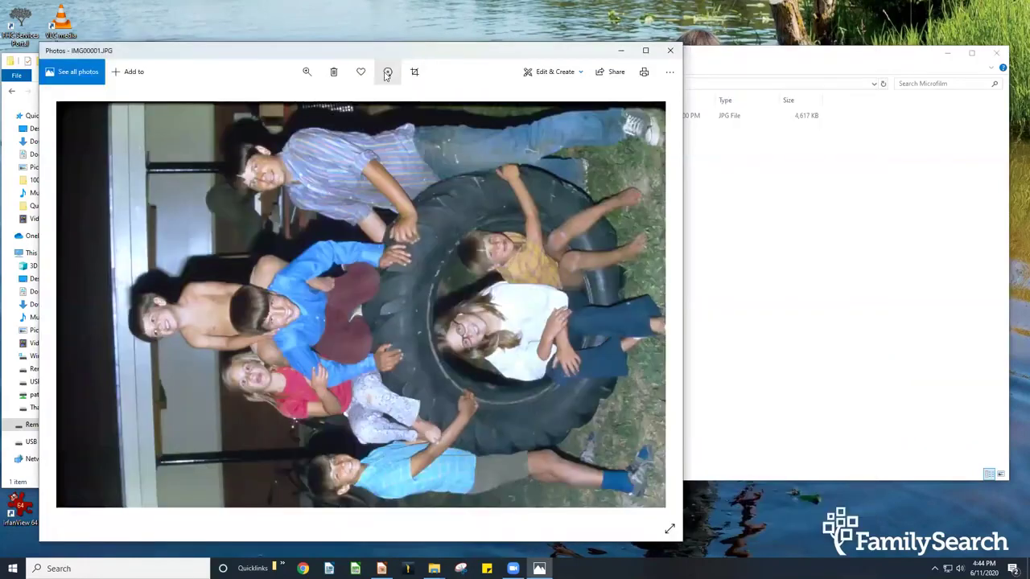
Rotate the IMG00001 photo 90° clockwise so it stands upright, look over the Edit & Create options, and close the photo.
{"action": "left_click", "coordinate": [387, 72]}
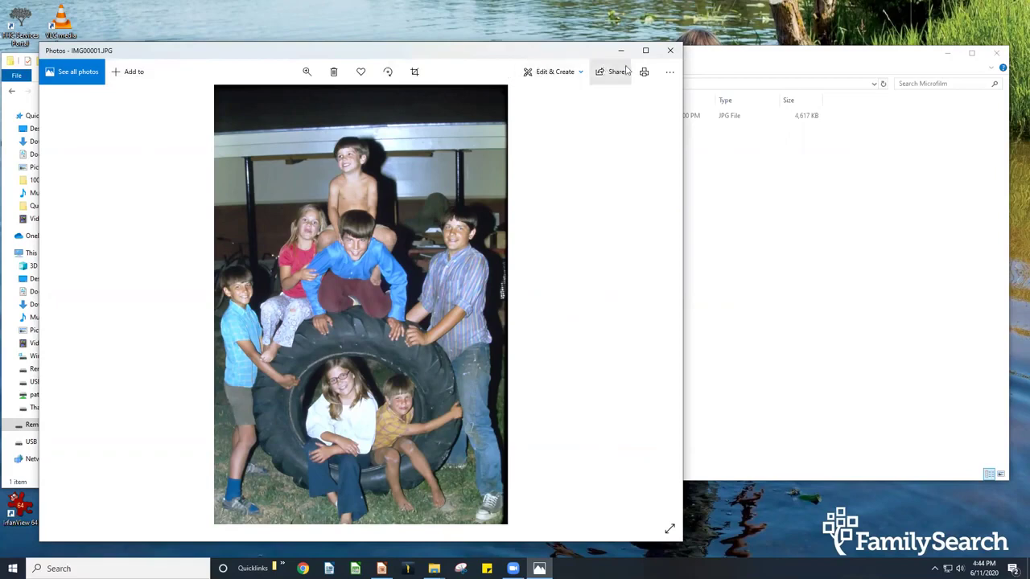
{"action": "left_click", "coordinate": [579, 72]}
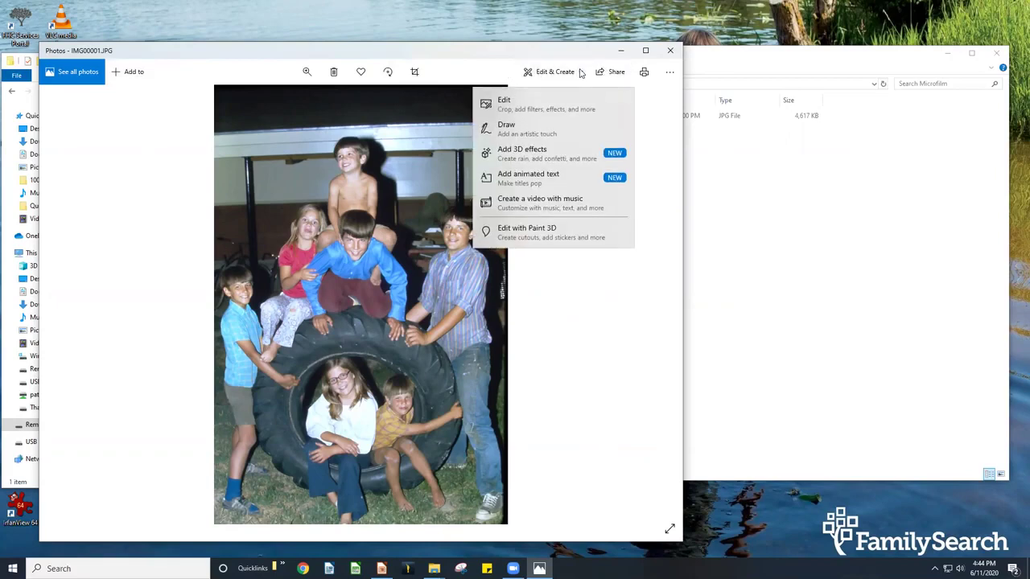
{"action": "left_click", "coordinate": [581, 72]}
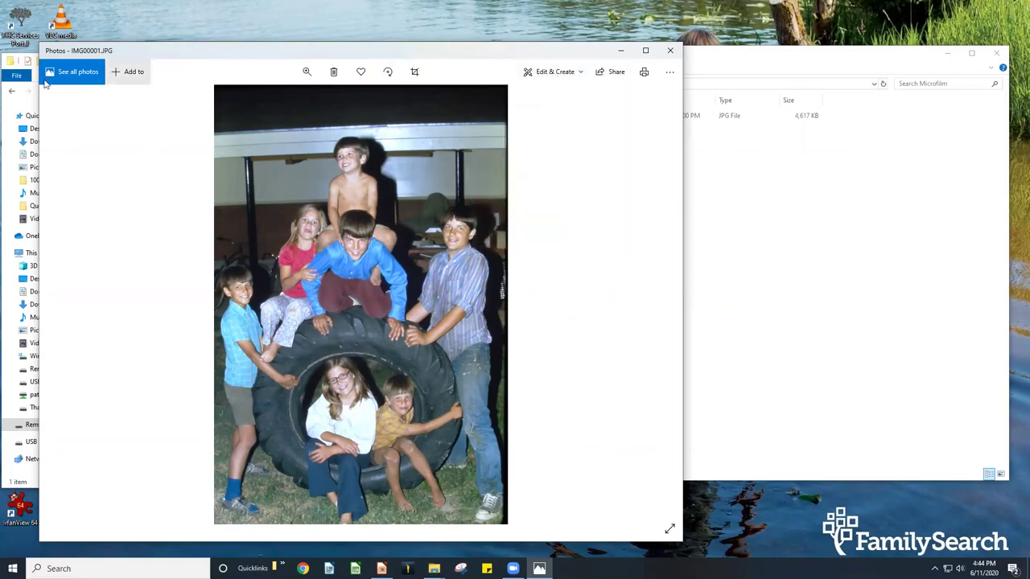
{"action": "left_click", "coordinate": [671, 51]}
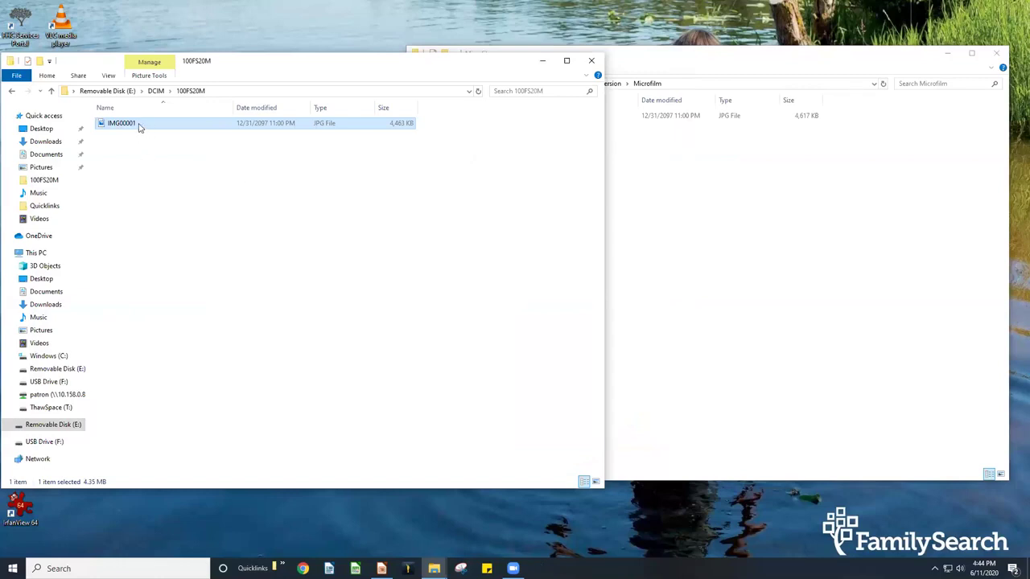
Copy IMG00001 from the memory card's 100FS20M folder to the USB drive's Microfilm folder, and check the copy in Photos before closing it.
{"action": "left_click_drag", "start_coordinate": [121, 126], "coordinate": [690, 205]}
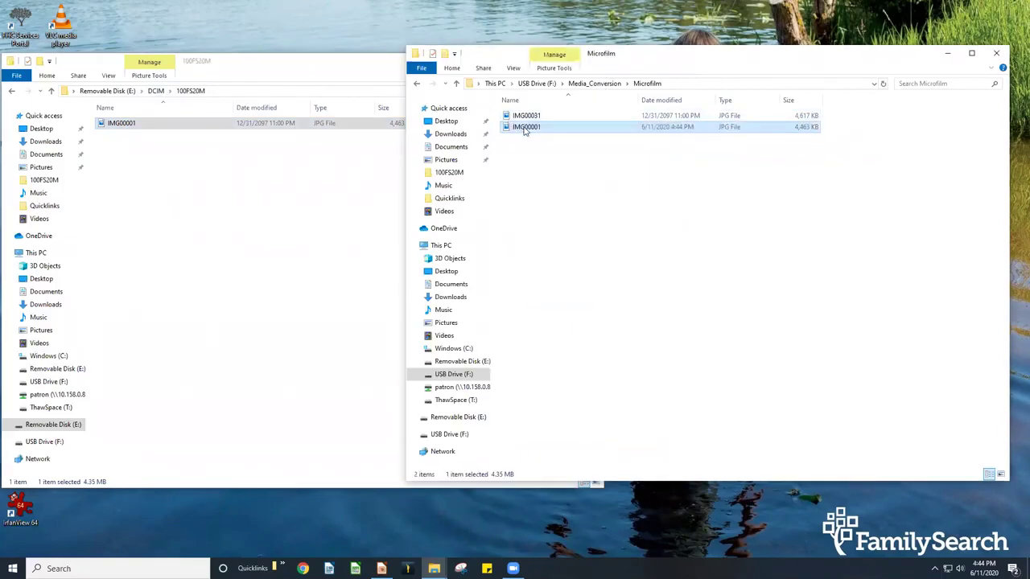
{"action": "double_click", "coordinate": [525, 128]}
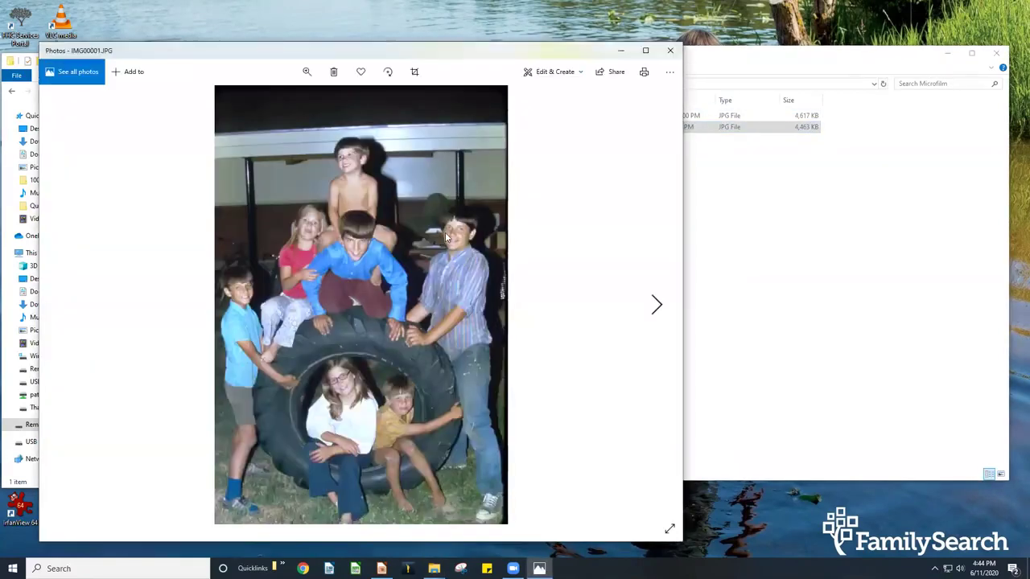
{"action": "left_click", "coordinate": [670, 51]}
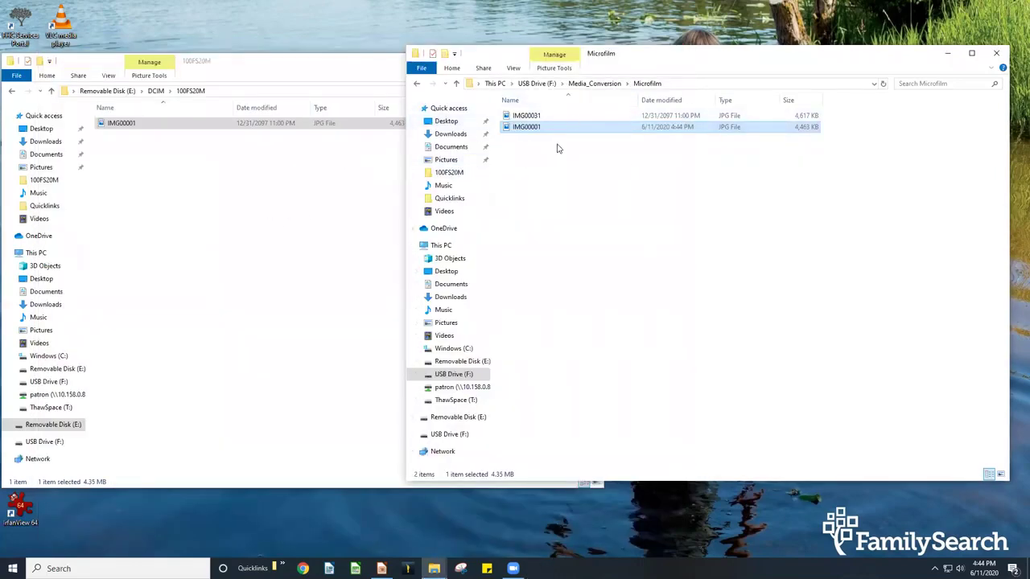
Close the memory card's 100FS20M folder window and shift the Microfilm window slightly lower on the desktop.
{"action": "left_click", "coordinate": [226, 207]}
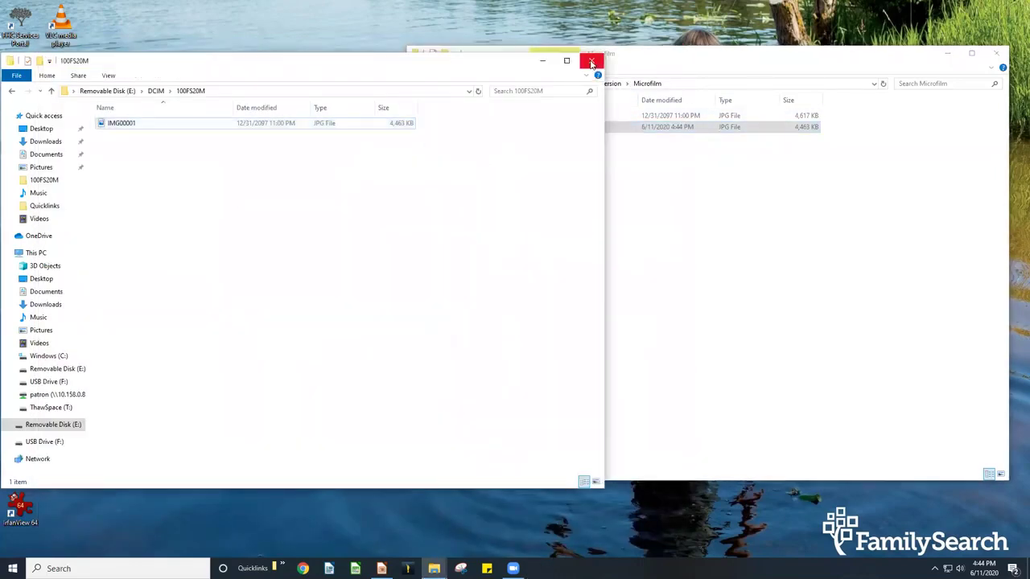
{"action": "left_click", "coordinate": [591, 62]}
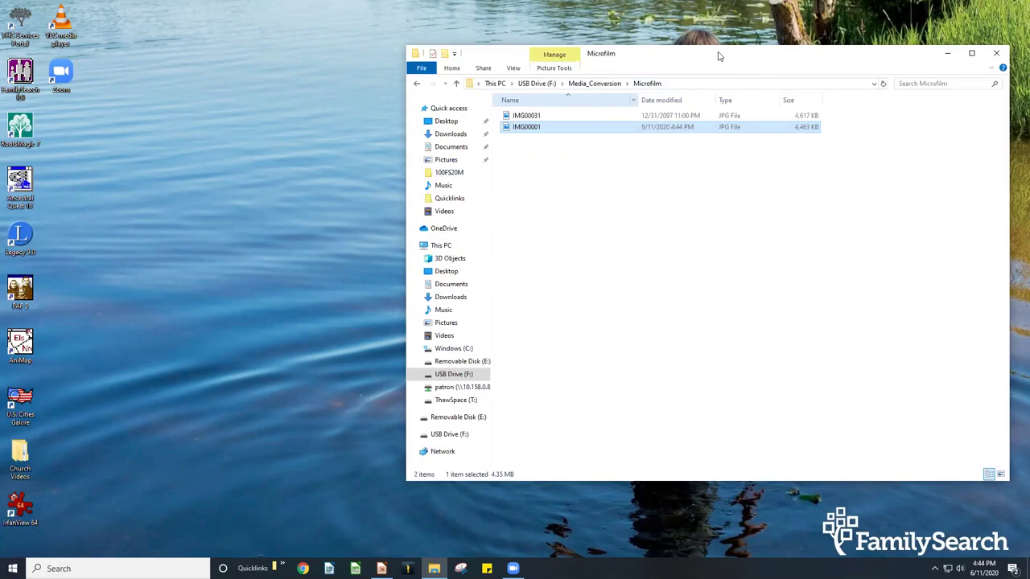
{"action": "left_click_drag", "start_coordinate": [720, 55], "coordinate": [721, 70]}
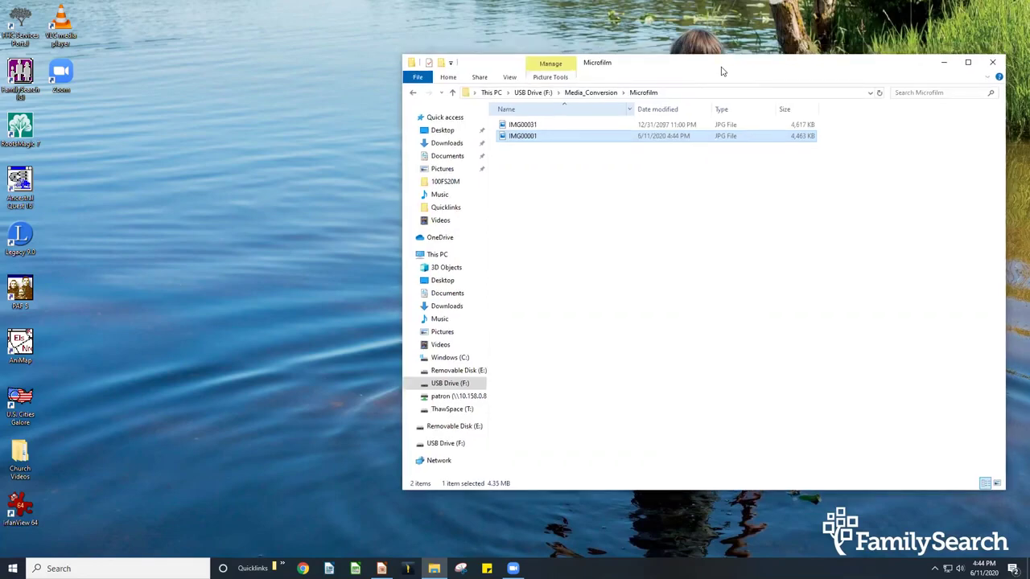